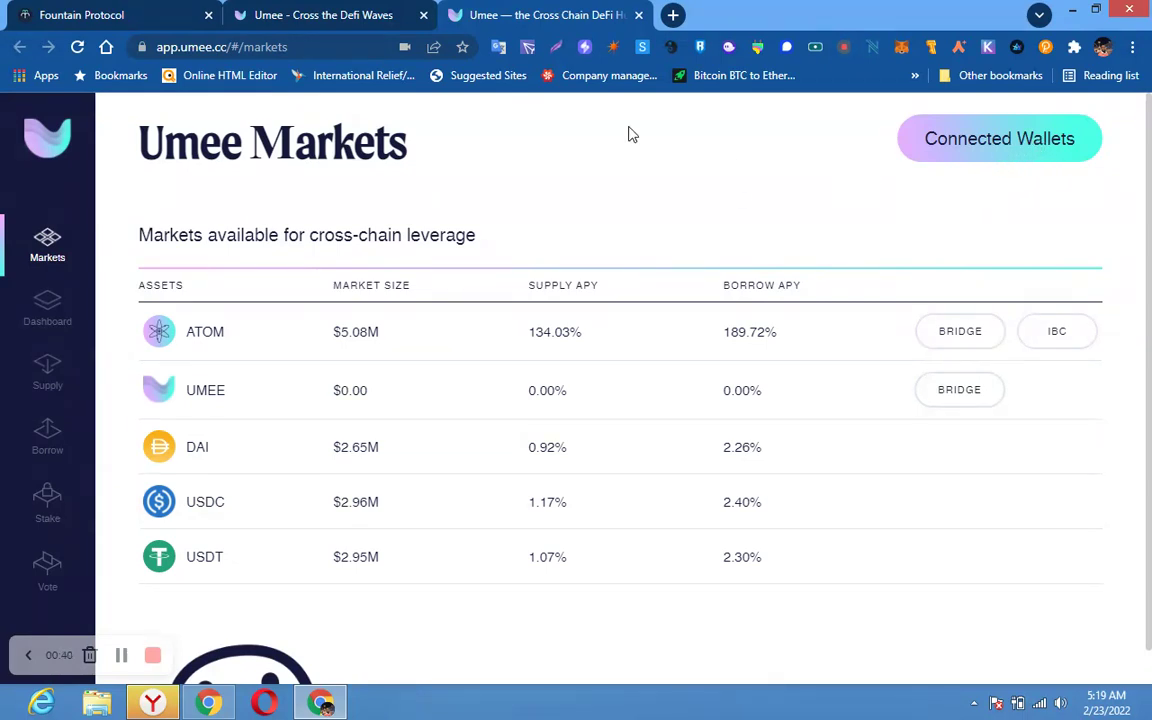
- Launch Umee Markets from the umee.cc landing page and show the 800 UMEE Keplr balance
left_click(362, 15)
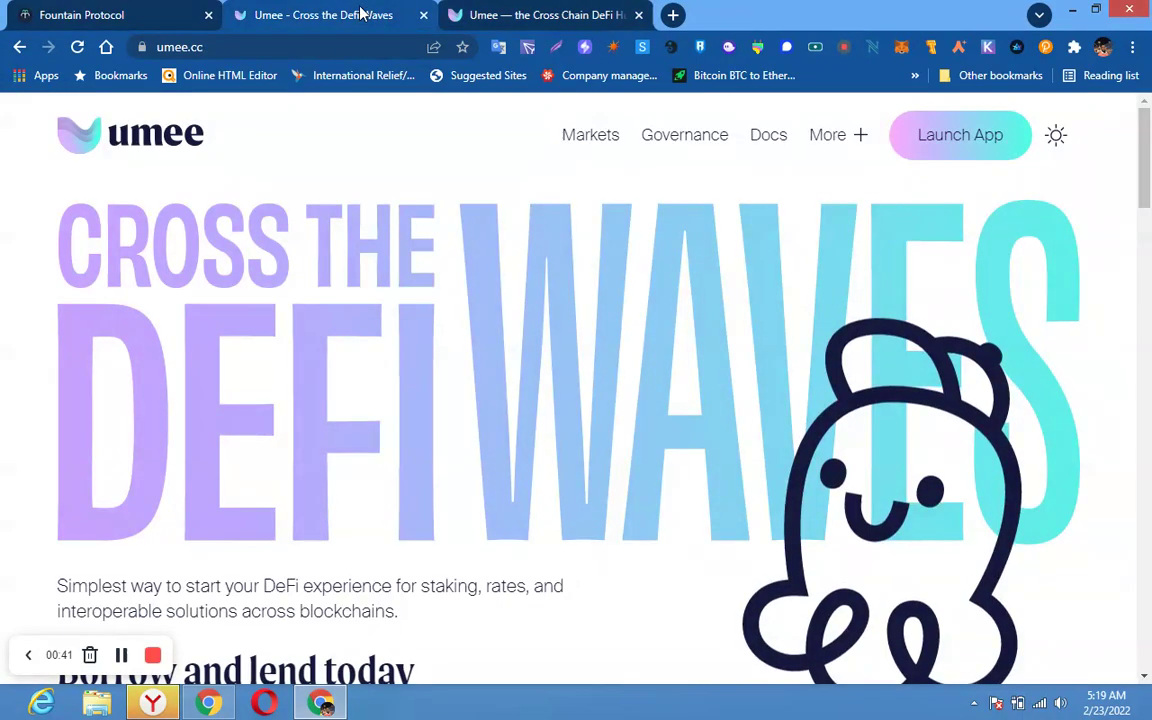
left_click(960, 134)
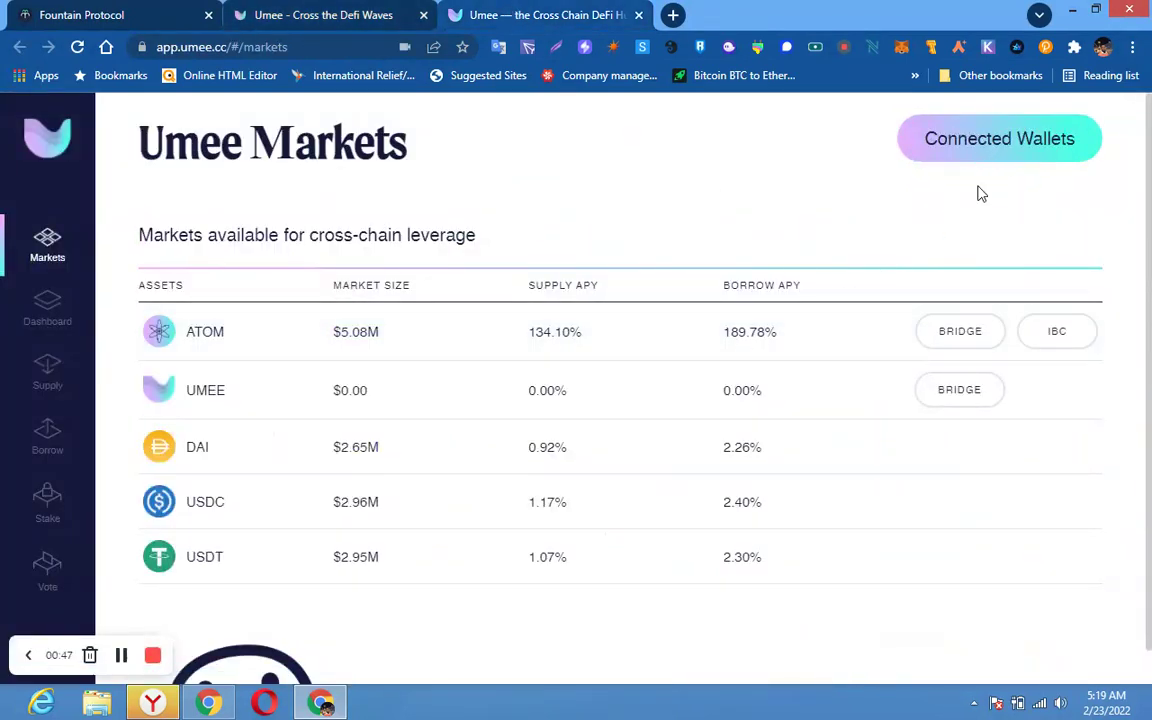
left_click(988, 48)
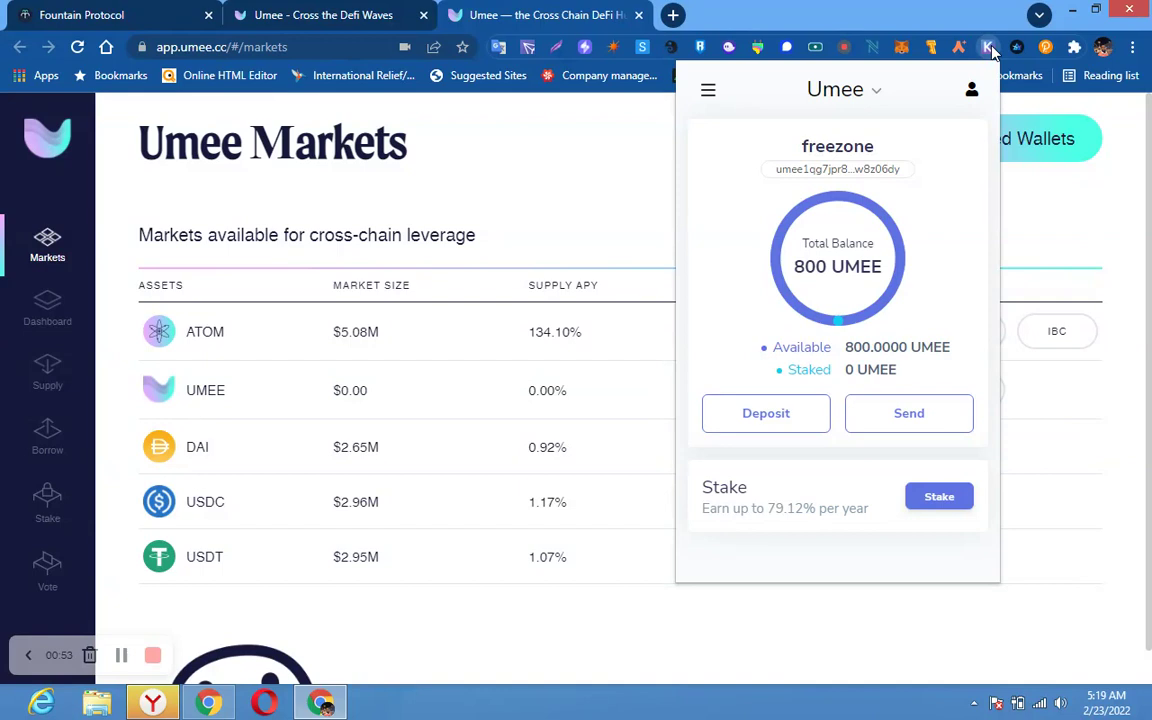
left_click(877, 92)
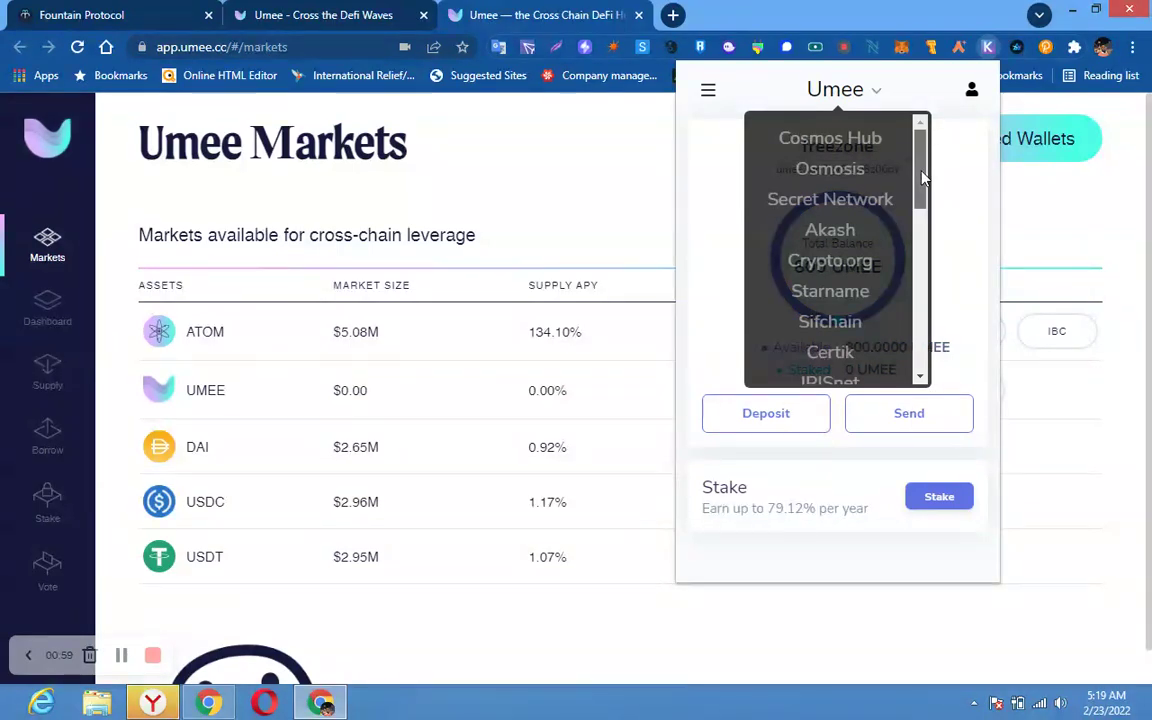
left_click_drag(924, 177, 935, 253)
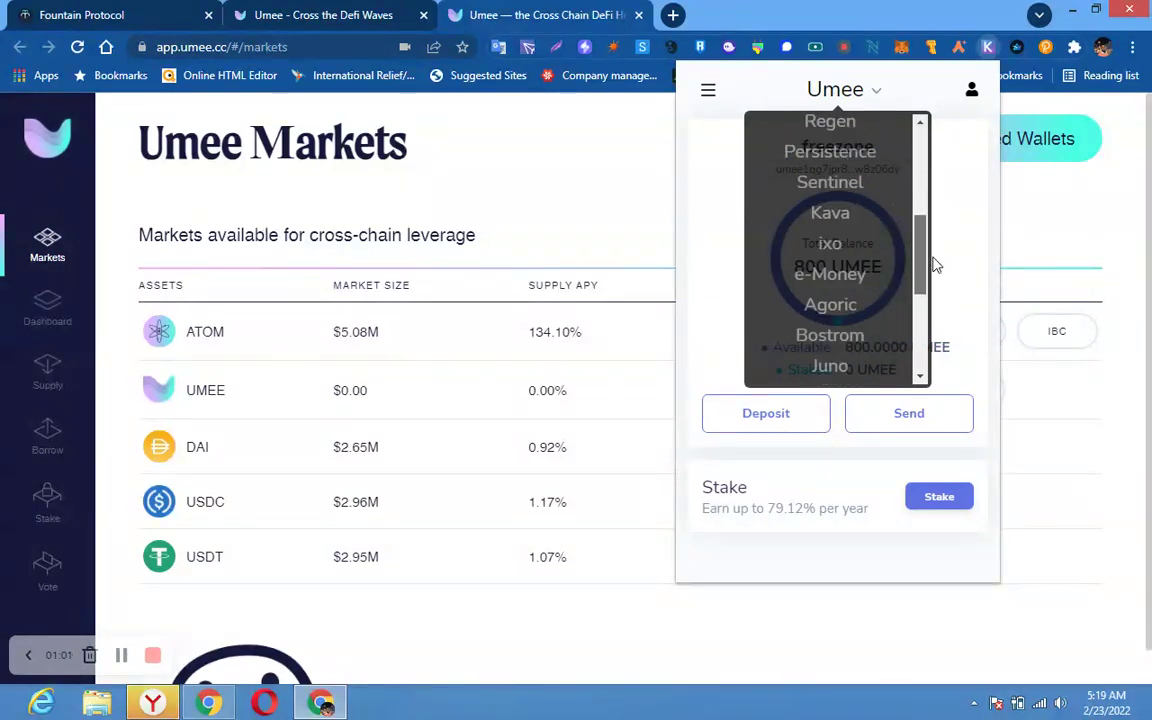
left_click_drag(935, 253, 933, 309)
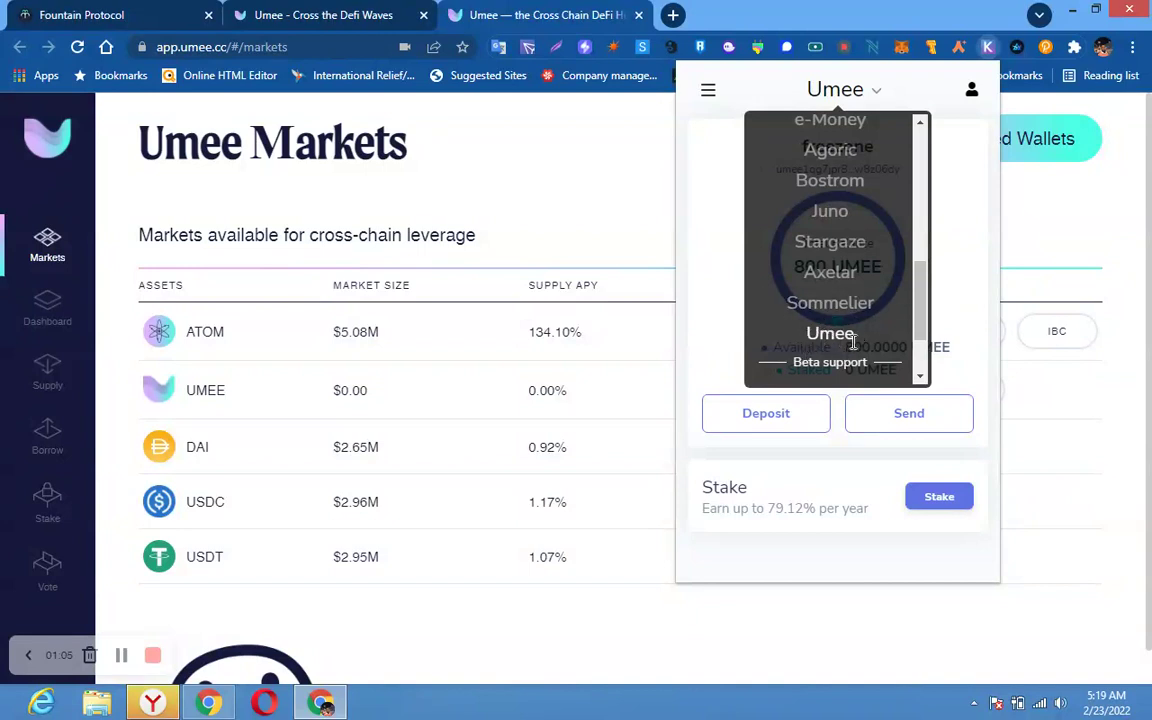
left_click_drag(918, 311, 930, 375)
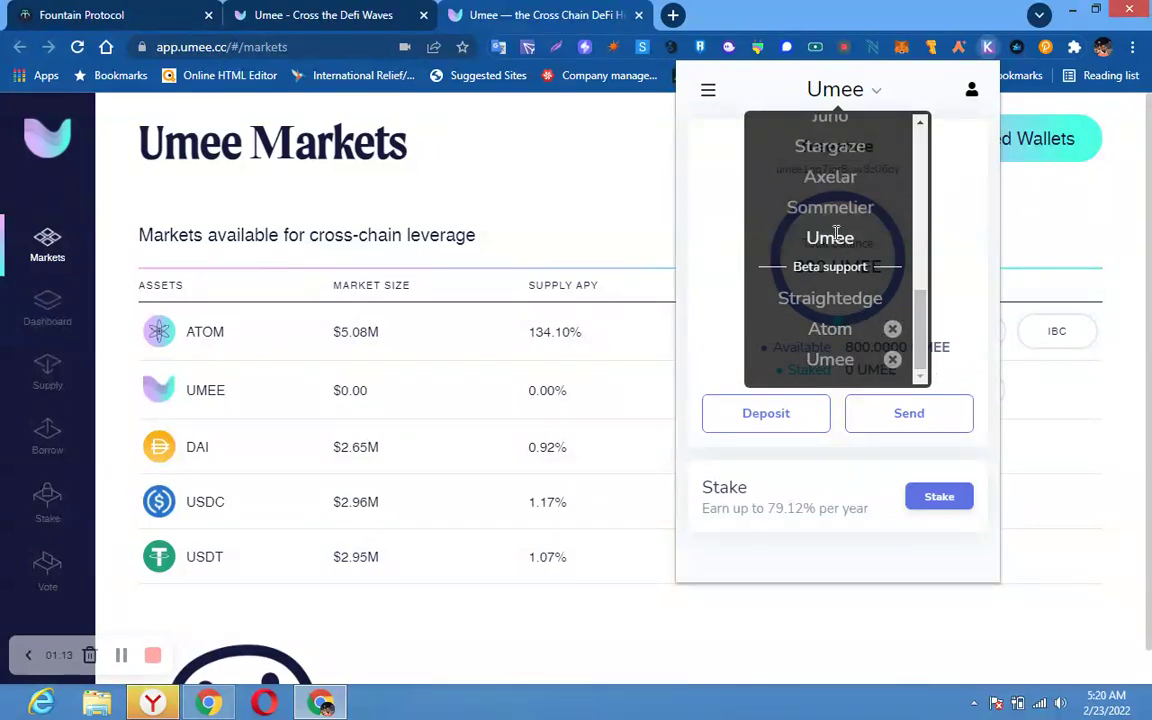
left_click(725, 196)
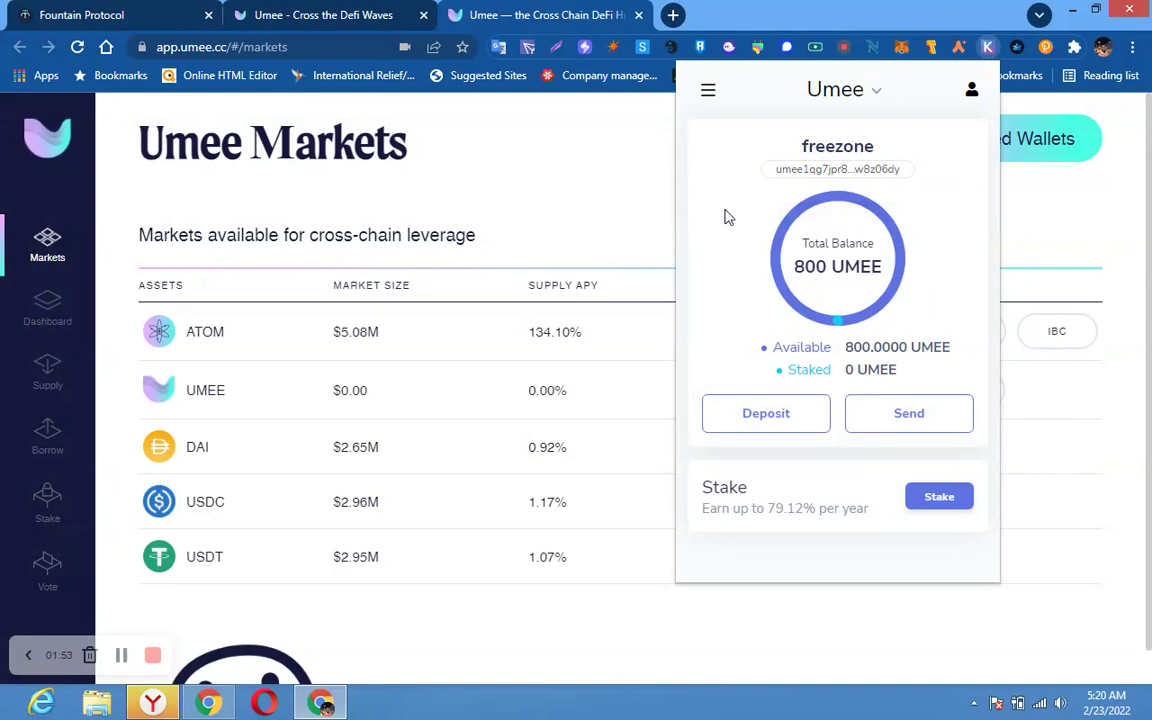
- Dismiss the Keplr popup to reveal the Markets supply and borrow rates
left_click(648, 205)
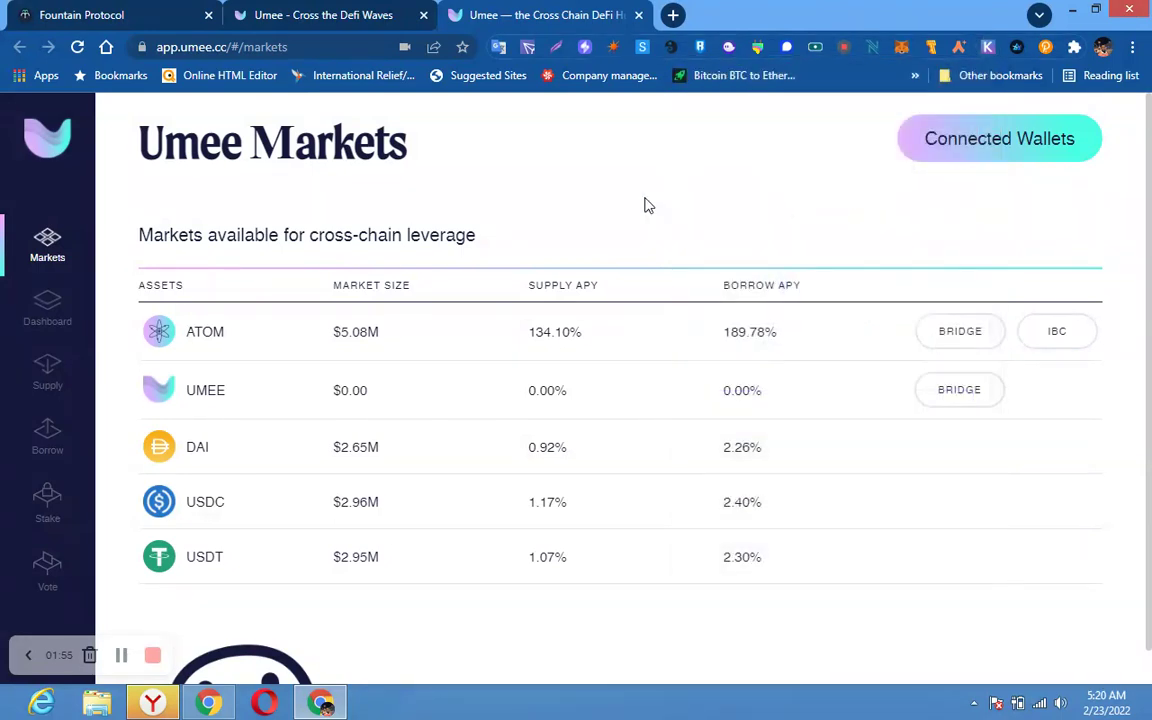